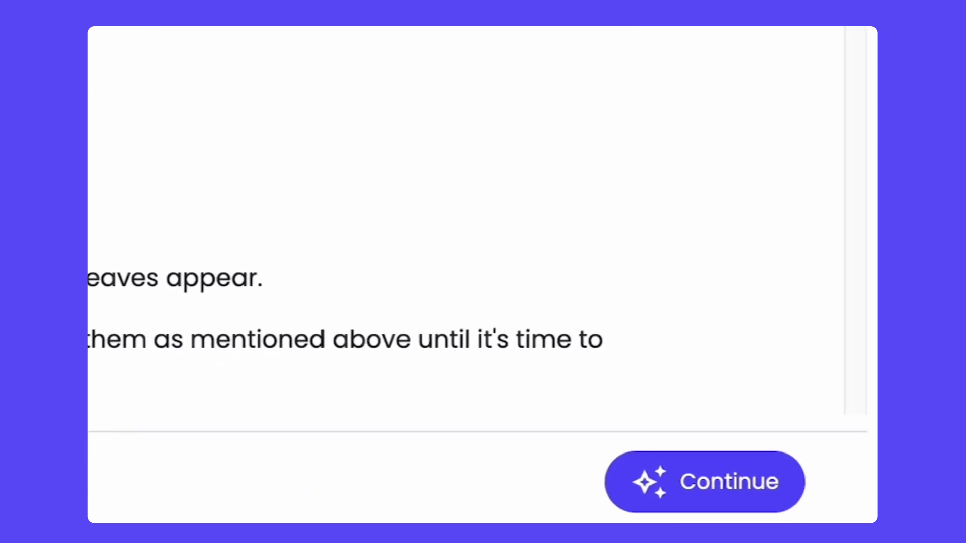
- Add 'Yum!' to the end of the second block, preview its voiceover, and reach its options menu
{"action": "left_click", "coordinate": [808, 509]}
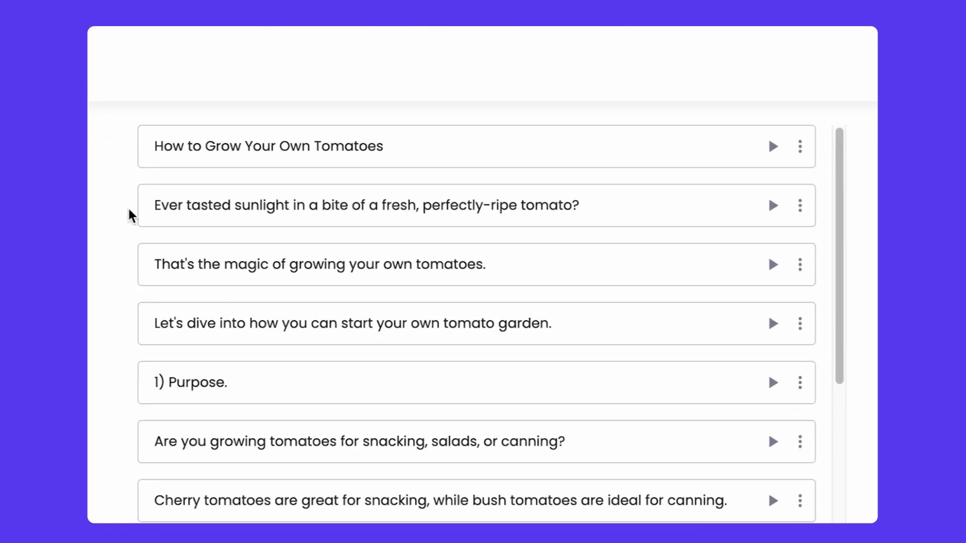
{"action": "scroll", "coordinate": [128, 215], "scroll_direction": "down", "scroll_amount": 3}
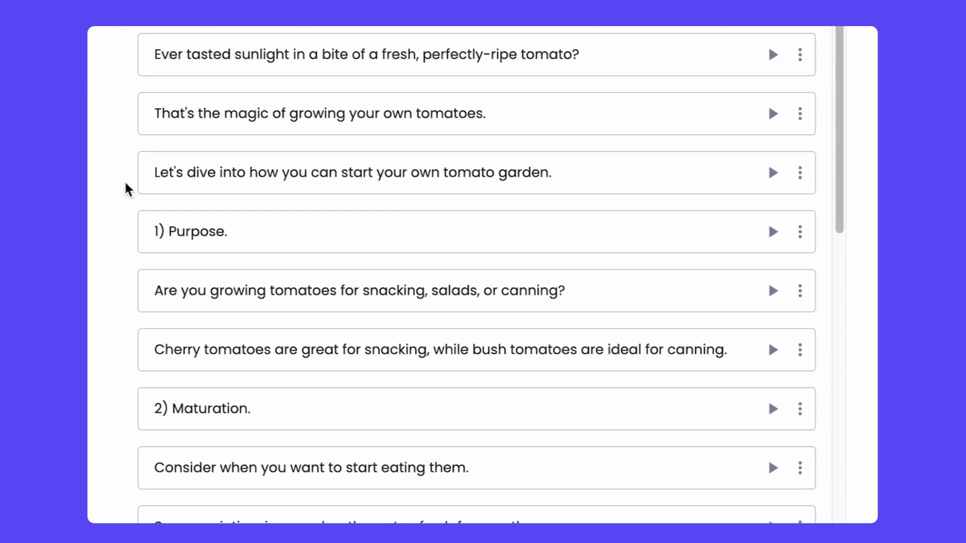
{"action": "scroll", "coordinate": [125, 188], "scroll_direction": "up", "scroll_amount": 2}
{"action": "left_click", "coordinate": [566, 216]}
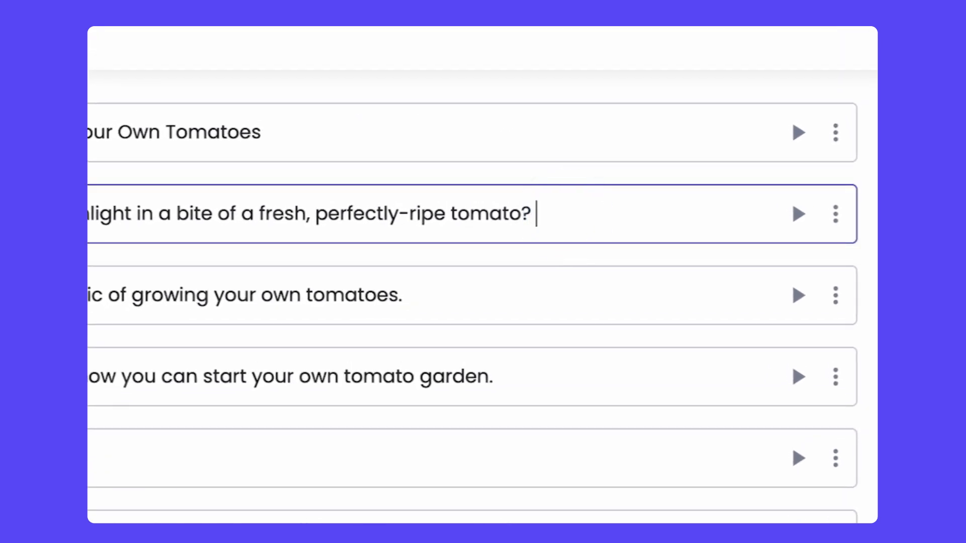
{"action": "type", "text": "Yum!"}
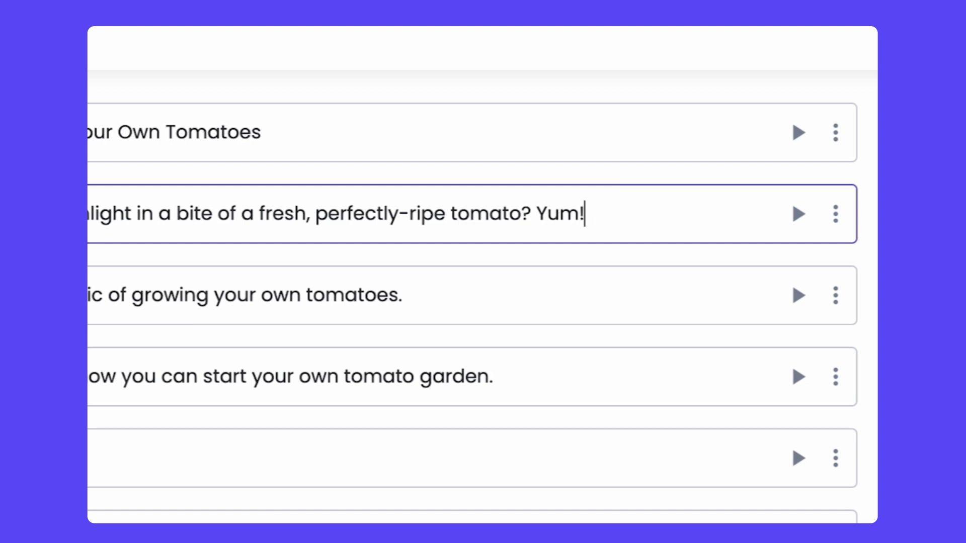
{"action": "left_click", "coordinate": [798, 215]}
{"action": "left_click", "coordinate": [835, 218]}
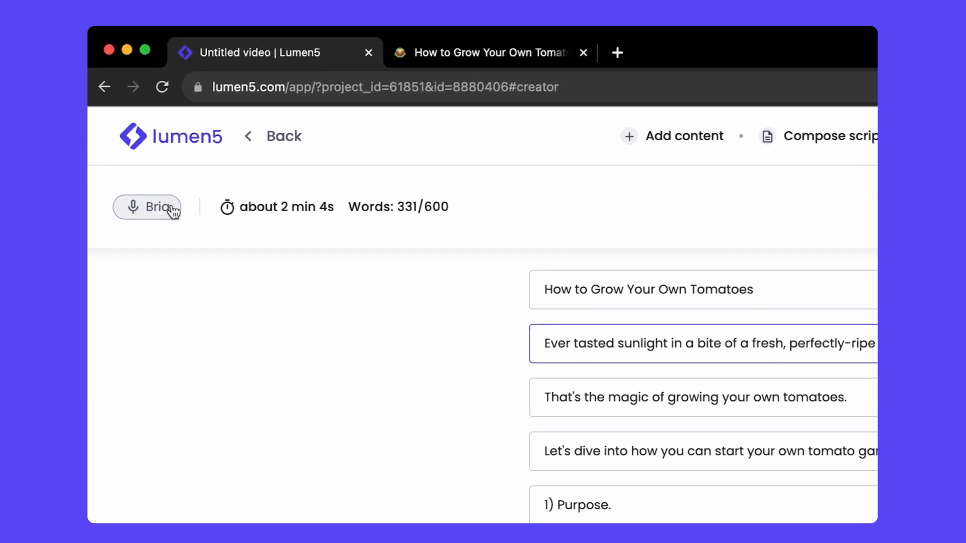
{"action": "left_click", "coordinate": [171, 210]}
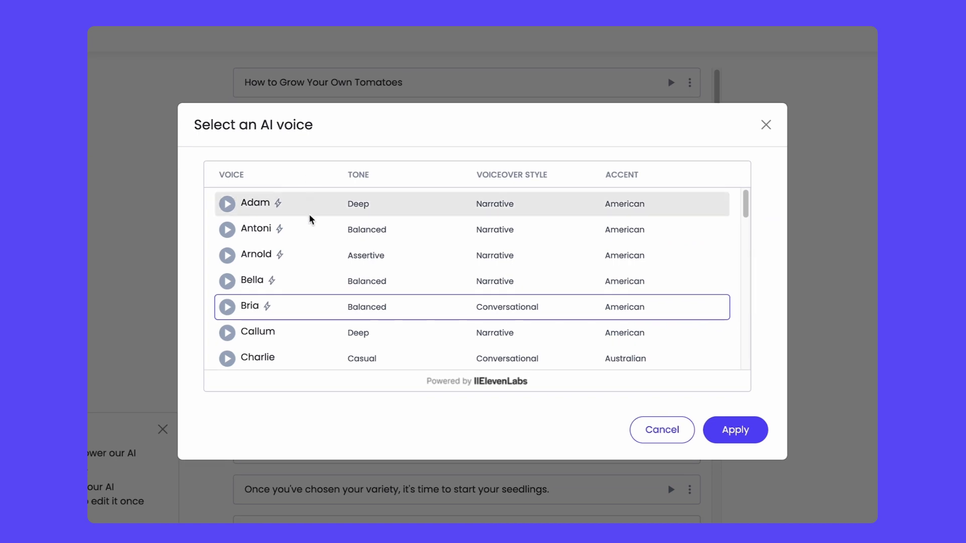
{"action": "scroll", "coordinate": [308, 215], "scroll_direction": "down", "scroll_amount": 1}
{"action": "scroll", "coordinate": [309, 216], "scroll_direction": "down", "scroll_amount": 1}
{"action": "scroll", "coordinate": [308, 219], "scroll_direction": "down", "scroll_amount": 1}
{"action": "scroll", "coordinate": [309, 219], "scroll_direction": "down", "scroll_amount": 1}
{"action": "scroll", "coordinate": [308, 219], "scroll_direction": "down", "scroll_amount": 1}
{"action": "scroll", "coordinate": [309, 218], "scroll_direction": "down", "scroll_amount": 1}
{"action": "scroll", "coordinate": [309, 219], "scroll_direction": "down", "scroll_amount": 1}
{"action": "scroll", "coordinate": [308, 219], "scroll_direction": "down", "scroll_amount": 1}
{"action": "scroll", "coordinate": [309, 219], "scroll_direction": "down", "scroll_amount": 2}
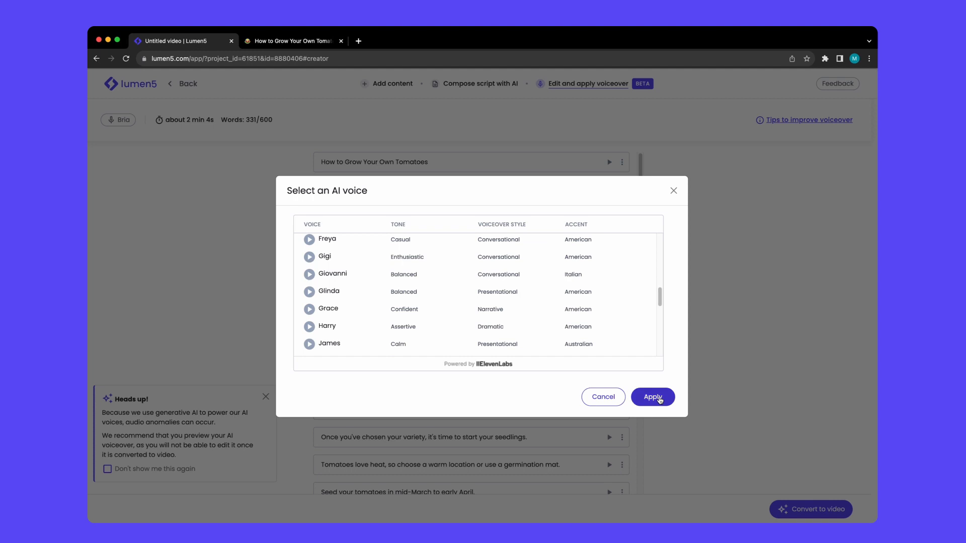
{"action": "left_click", "coordinate": [653, 397]}
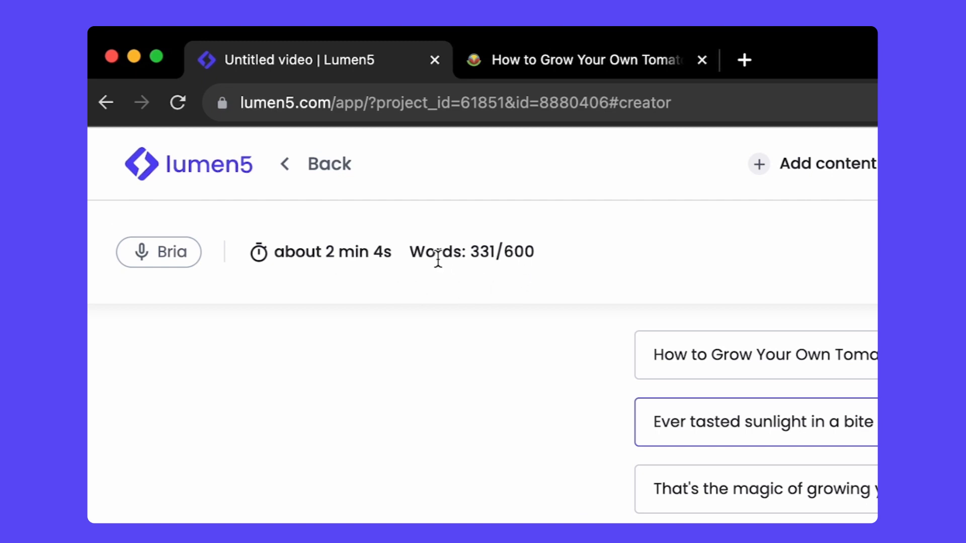
- Highlight the 'Words: 331/600' count of the script, then clear the selection
{"action": "mouse_move", "coordinate": [470, 255]}
{"action": "left_mouse_down"}
{"action": "mouse_move", "coordinate": [531, 255]}
{"action": "mouse_move", "coordinate": [545, 320]}
{"action": "left_mouse_up"}
{"action": "left_click", "coordinate": [544, 277]}
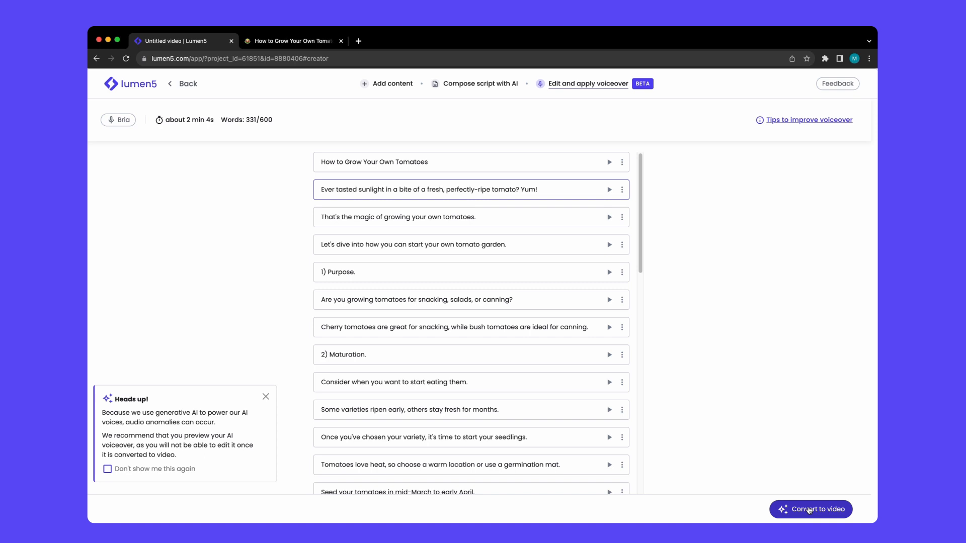
- Convert the voiceover script into a 2-minute video project with generated overlays
{"action": "left_click", "coordinate": [809, 511]}
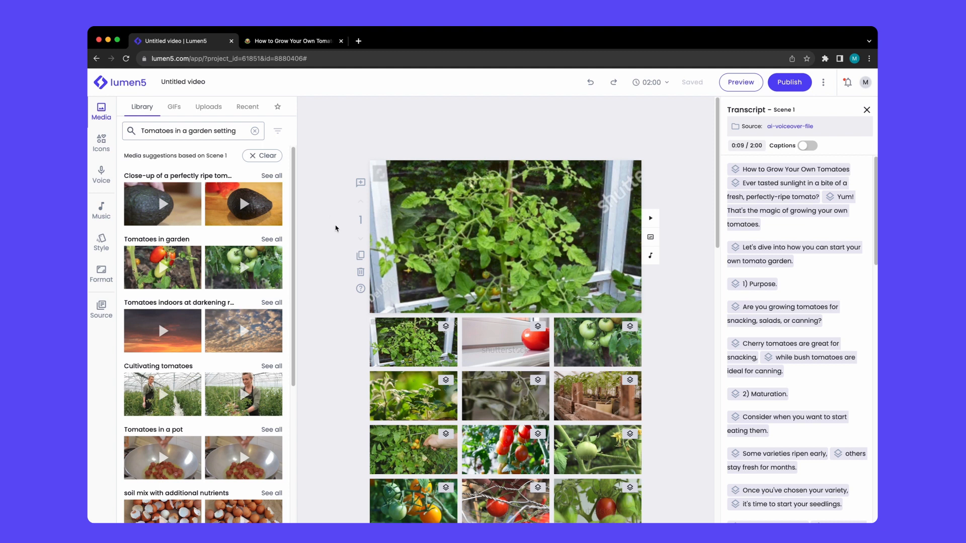
{"action": "mouse_move", "coordinate": [302, 498]}
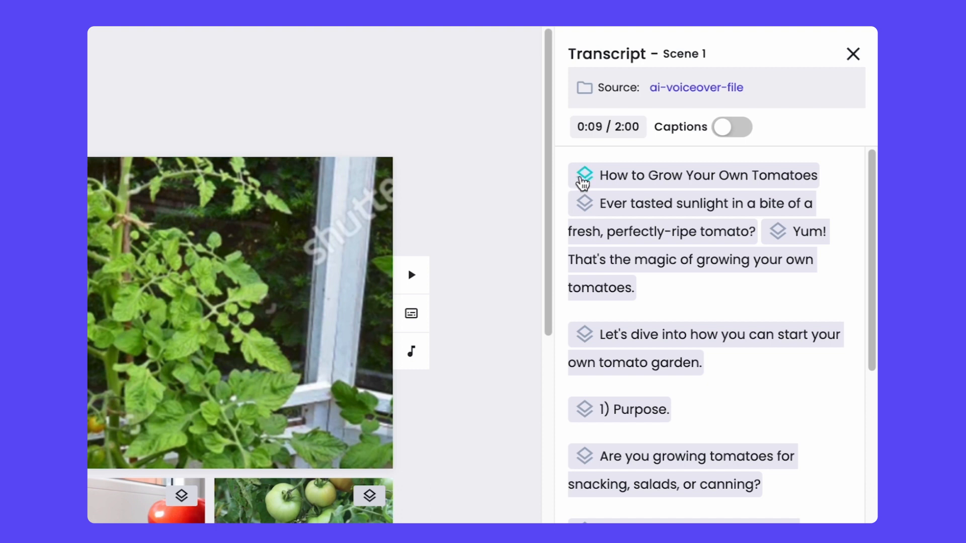
- Shorten the span of the overlay starting at 'Yum!' and remove its image from the scene
{"action": "left_click", "coordinate": [778, 233]}
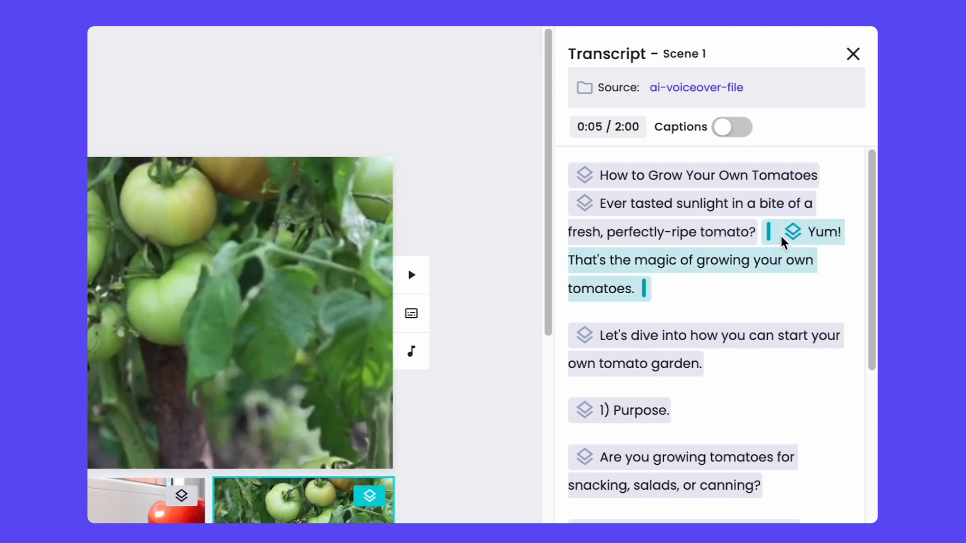
{"action": "left_click_drag", "start_coordinate": [641, 288], "coordinate": [695, 264]}
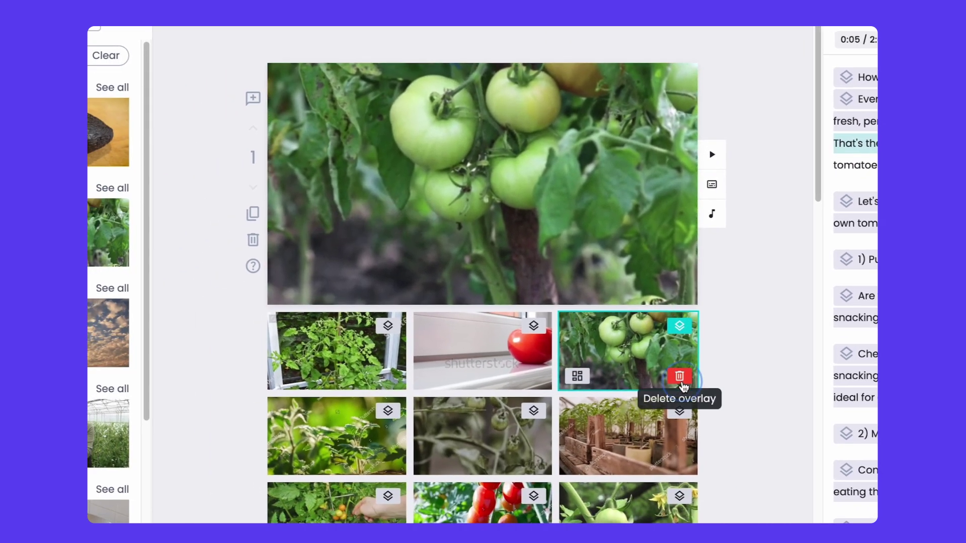
{"action": "left_click", "coordinate": [680, 381]}
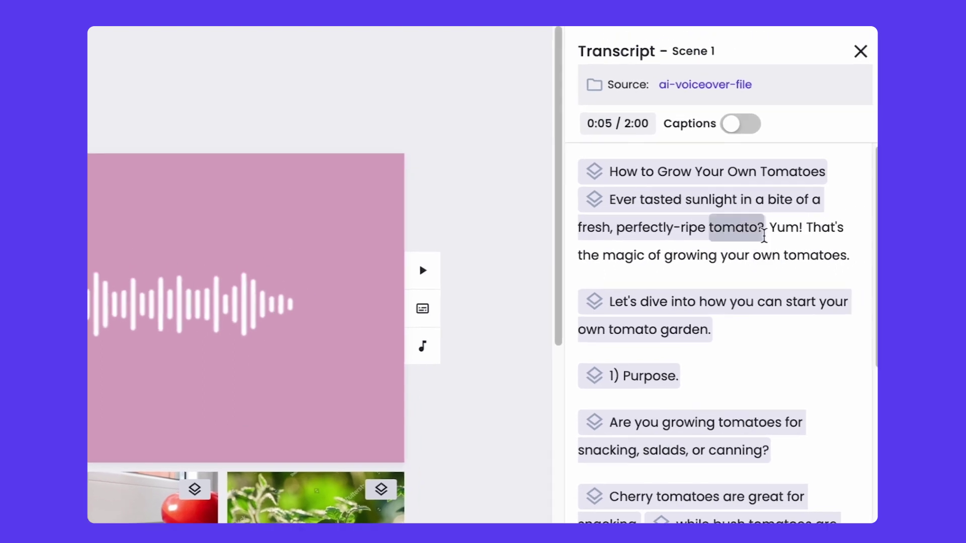
- Give the word 'Yum!' its own overlay using the building photo
{"action": "double_click", "coordinate": [782, 229]}
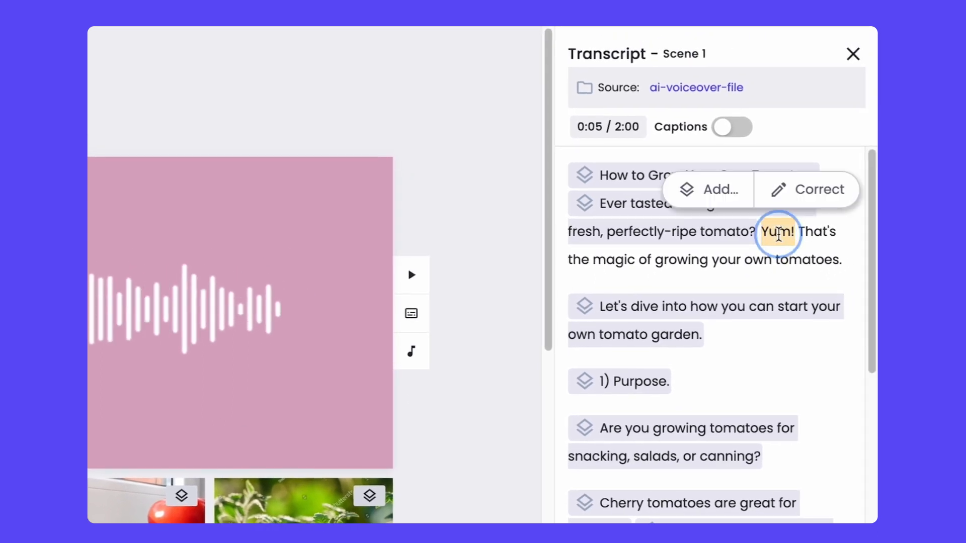
{"action": "left_click", "coordinate": [724, 194]}
{"action": "left_click", "coordinate": [450, 229]}
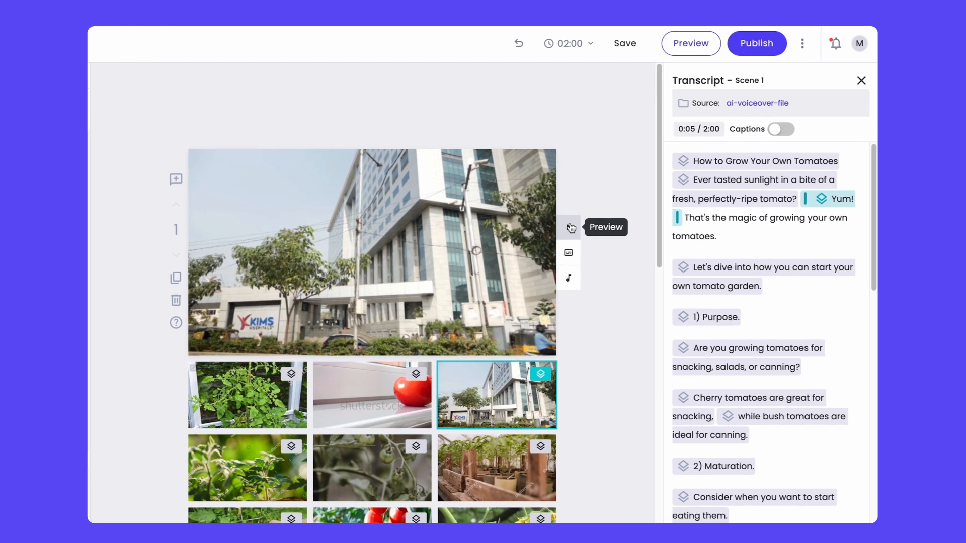
{"action": "left_click", "coordinate": [571, 228]}
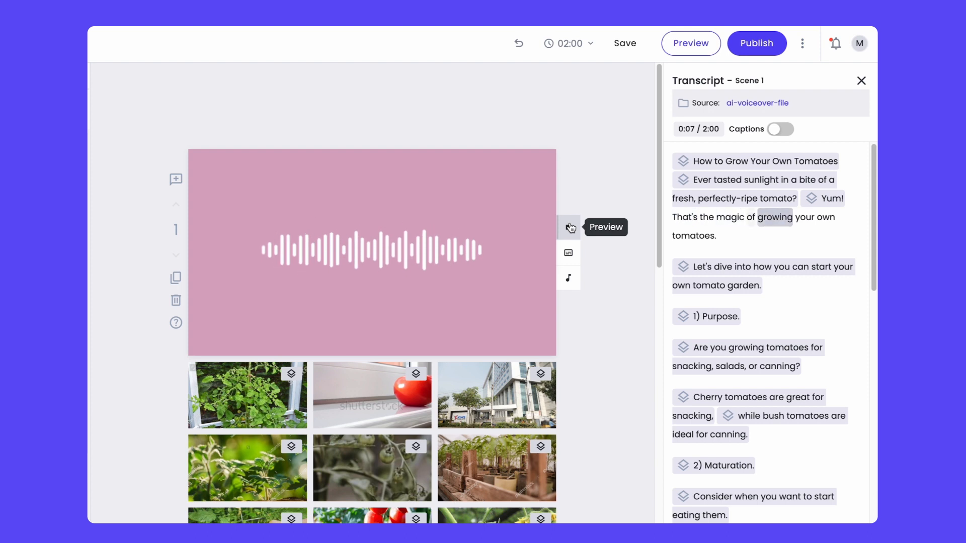
{"action": "left_click", "coordinate": [572, 230]}
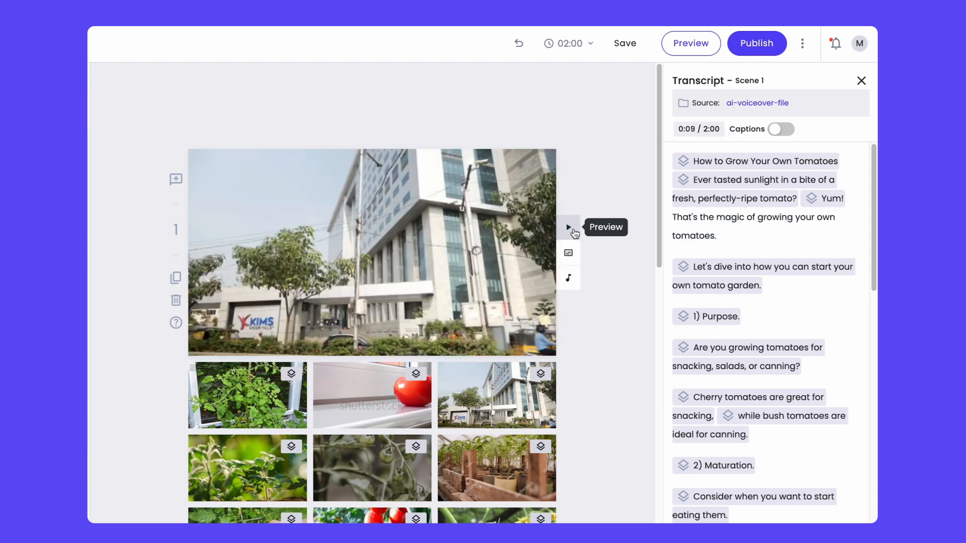